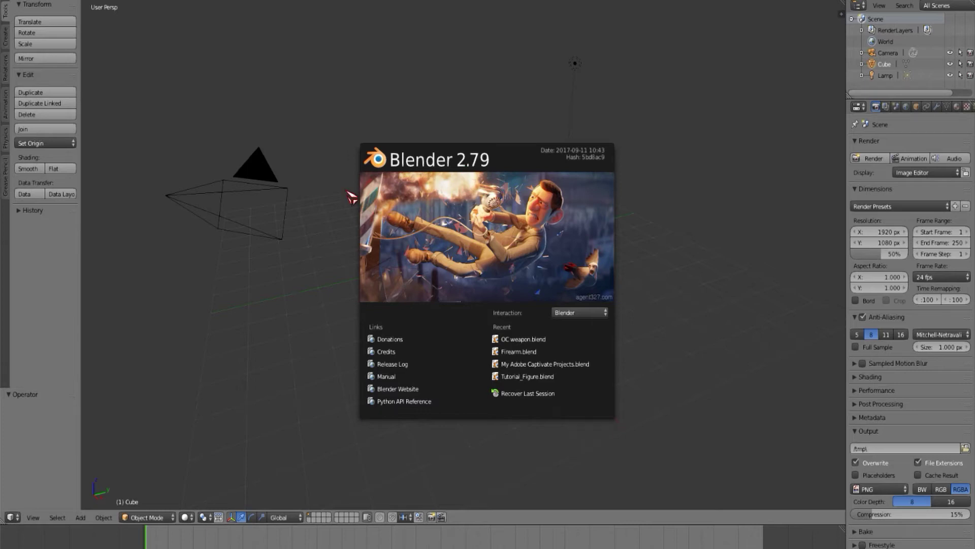
- Dismiss the startup splash screen and orbit the view around the default cube
{"action": "left_click", "coordinate": [305, 210]}
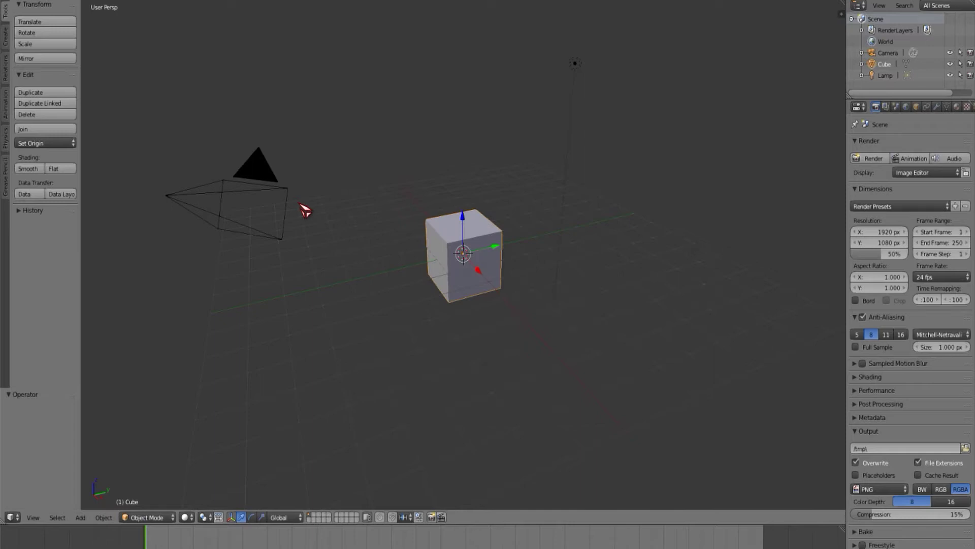
{"action": "middle_click_drag", "start_coordinate": [355, 285], "coordinate": [424, 316]}
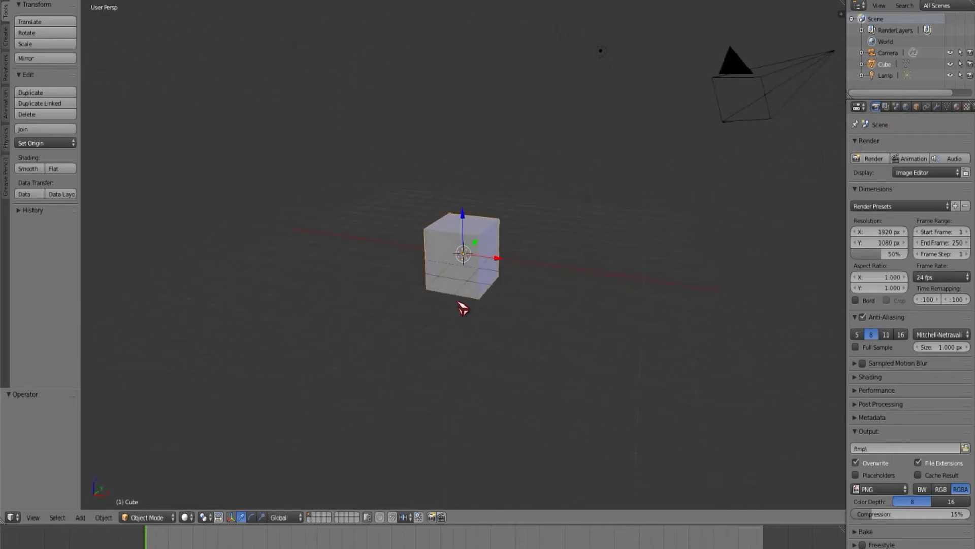
{"action": "left_click", "coordinate": [62, 24]}
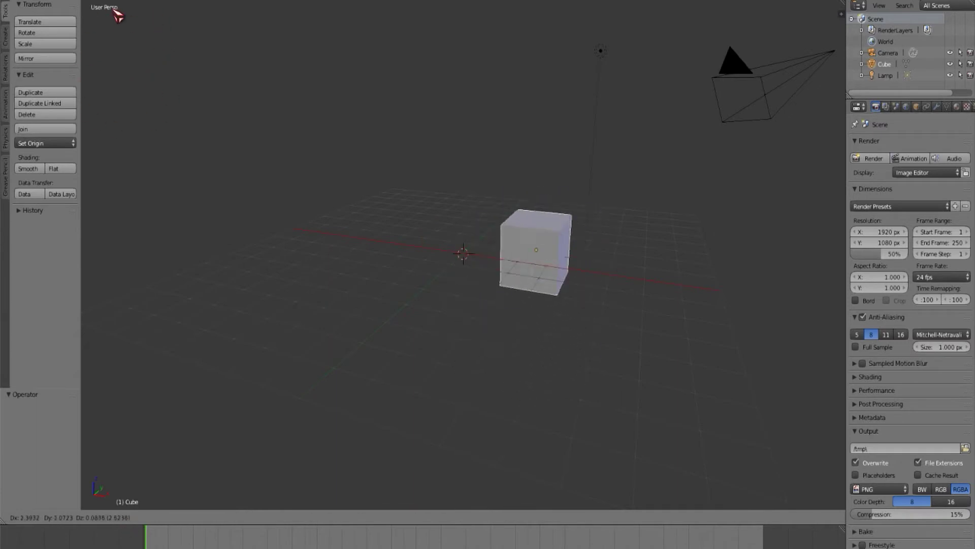
{"action": "left_click", "coordinate": [150, 43]}
{"action": "key", "text": "ctrl+z"}
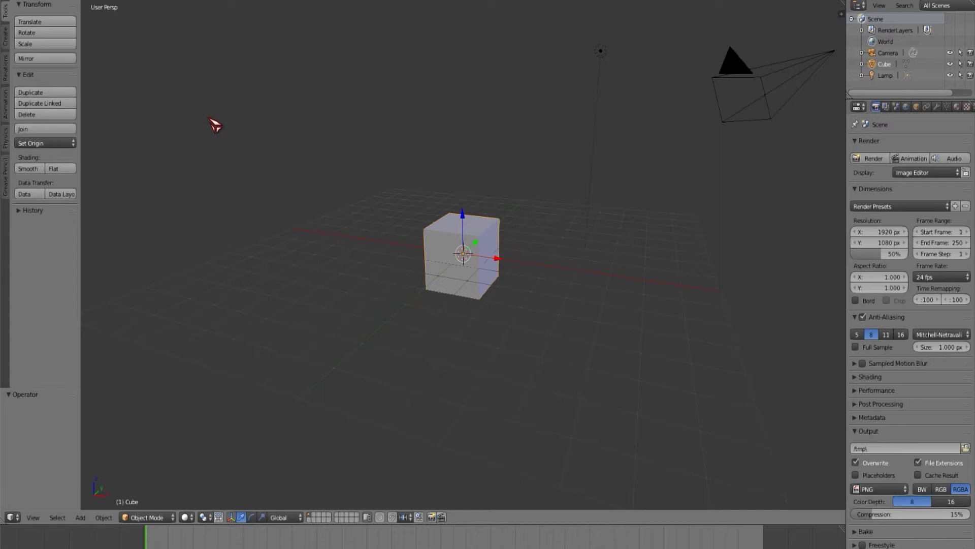
{"action": "left_click", "coordinate": [30, 32]}
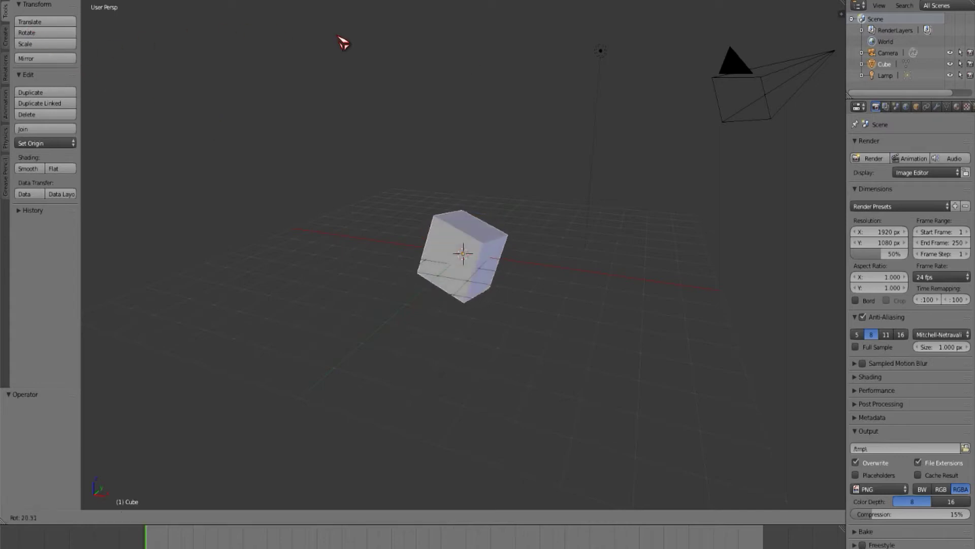
{"action": "left_click", "coordinate": [339, 280]}
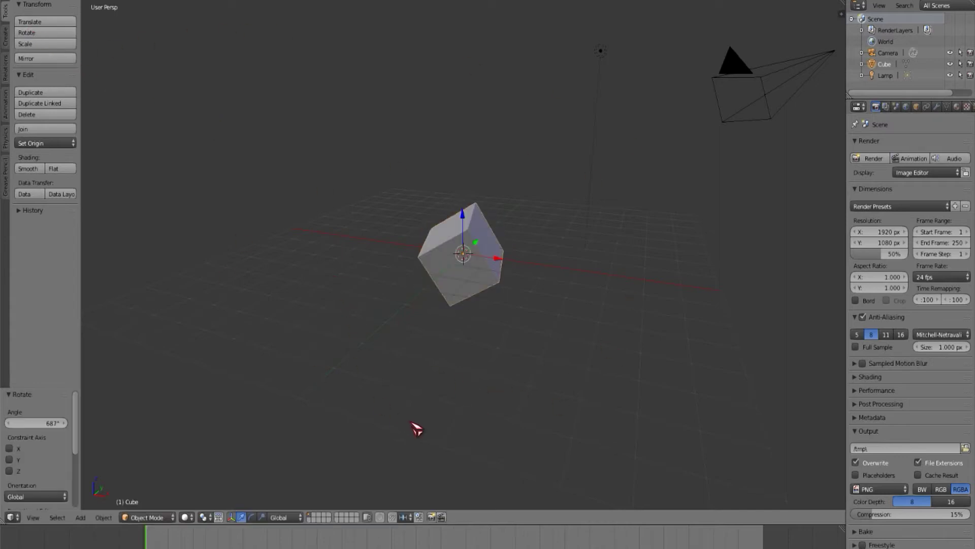
{"action": "key", "text": "ctrl+z"}
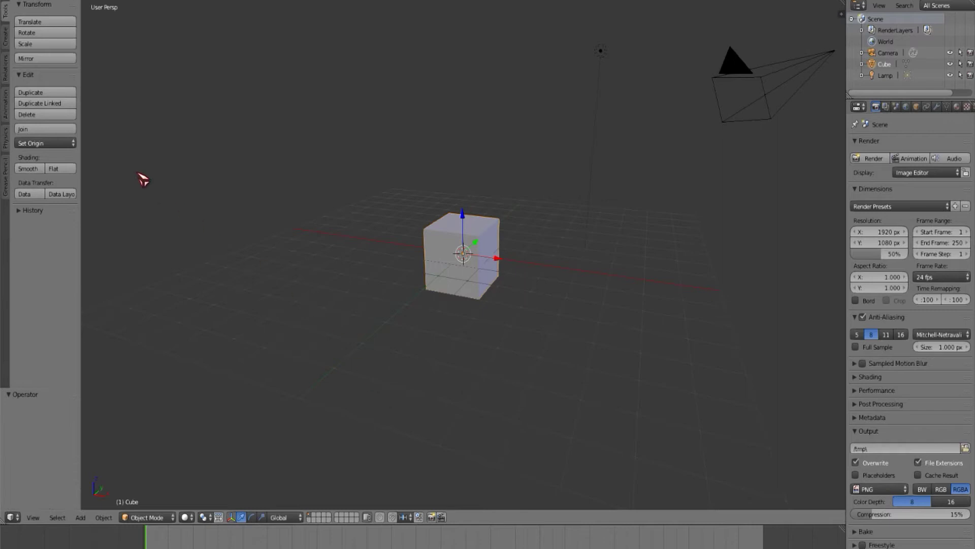
{"action": "left_click", "coordinate": [46, 44]}
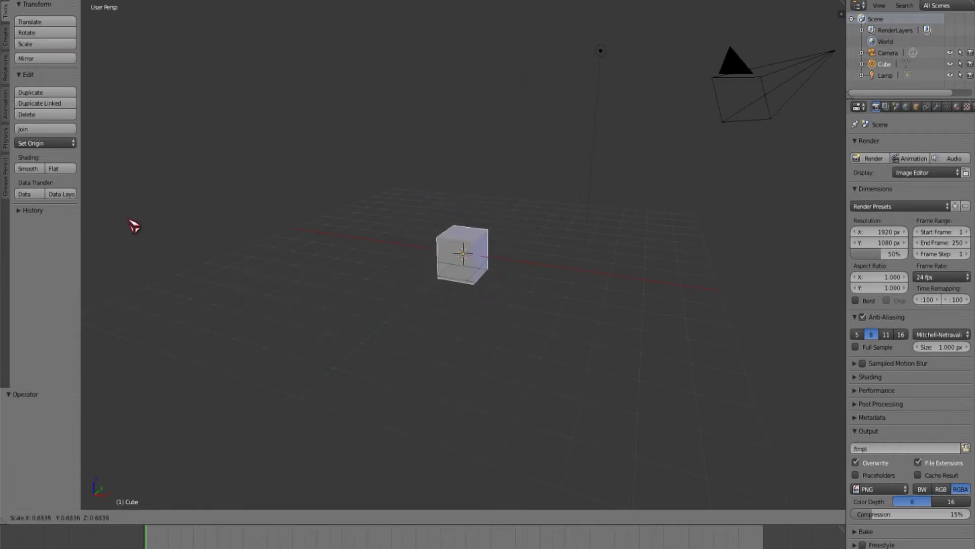
{"action": "left_click", "coordinate": [190, 210]}
{"action": "key", "text": "ctrl+z"}
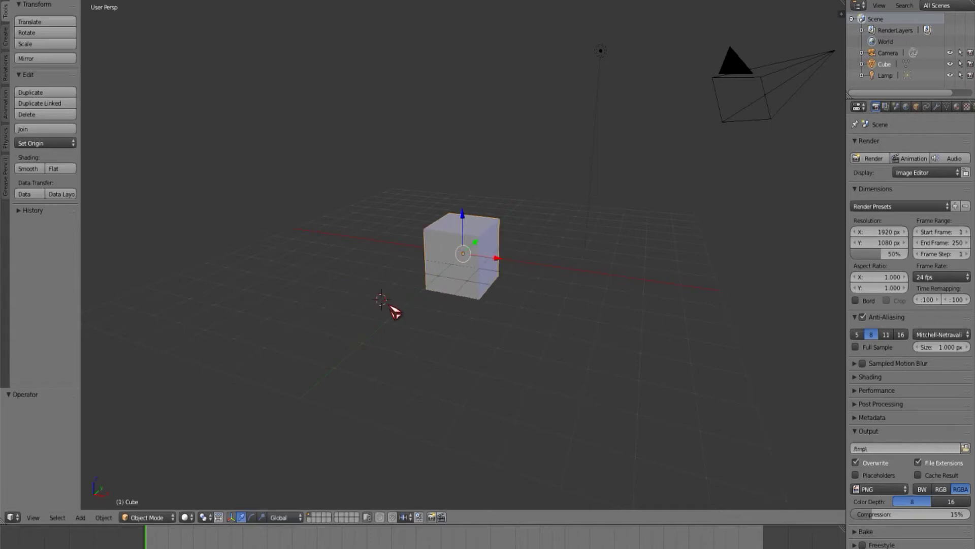
{"action": "scroll", "coordinate": [485, 285], "scroll_direction": "up", "scroll_amount": 3}
{"action": "scroll", "coordinate": [482, 284], "scroll_direction": "down", "scroll_amount": 3}
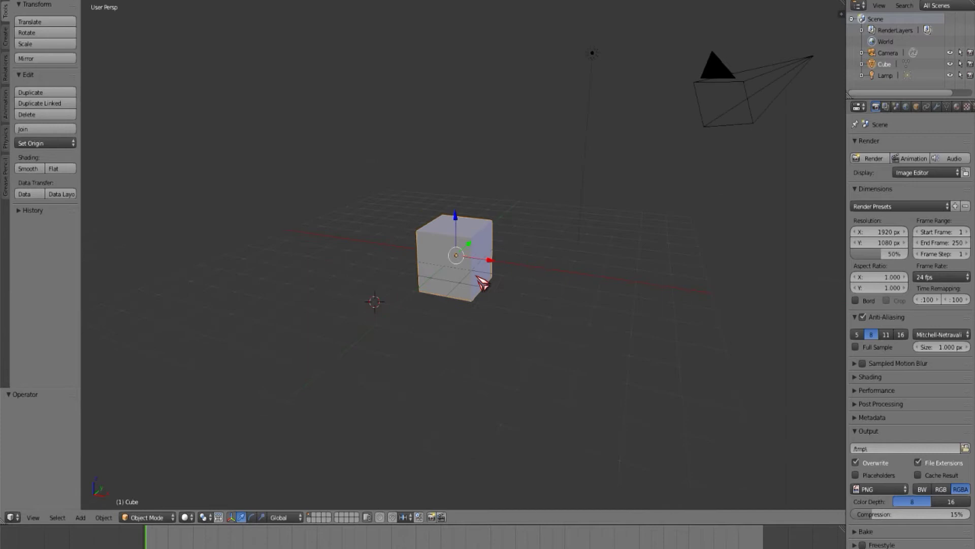
{"action": "scroll", "coordinate": [482, 283], "scroll_direction": "up", "scroll_amount": 2}
{"action": "scroll", "coordinate": [471, 296], "scroll_direction": "down", "scroll_amount": 1}
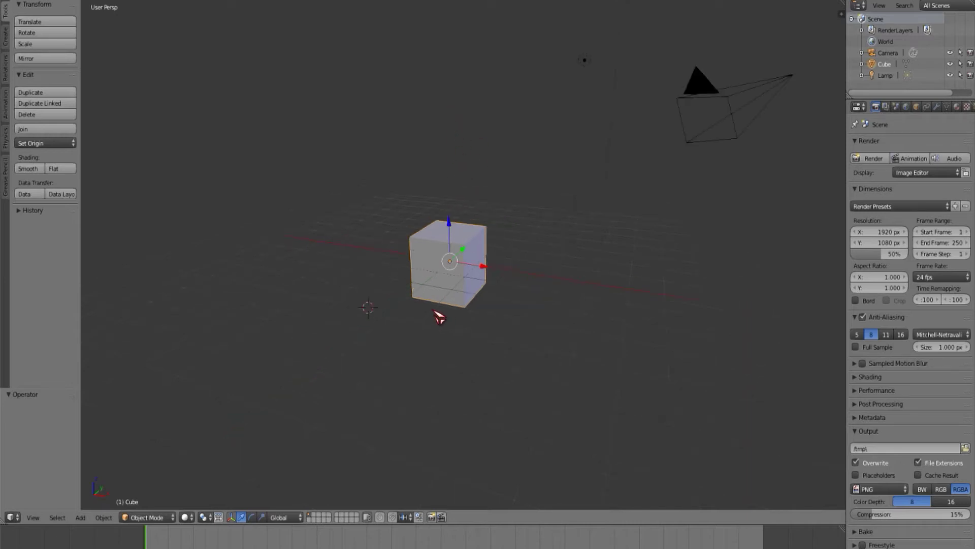
{"action": "scroll", "coordinate": [441, 318], "scroll_direction": "down", "scroll_amount": 2}
{"action": "mouse_move", "coordinate": [396, 366]}
{"action": "middle_mouse_down"}
{"action": "mouse_move", "coordinate": [466, 343]}
{"action": "mouse_move", "coordinate": [524, 340]}
{"action": "mouse_move", "coordinate": [494, 381]}
{"action": "mouse_move", "coordinate": [388, 394]}
{"action": "mouse_move", "coordinate": [401, 378]}
{"action": "middle_mouse_up"}
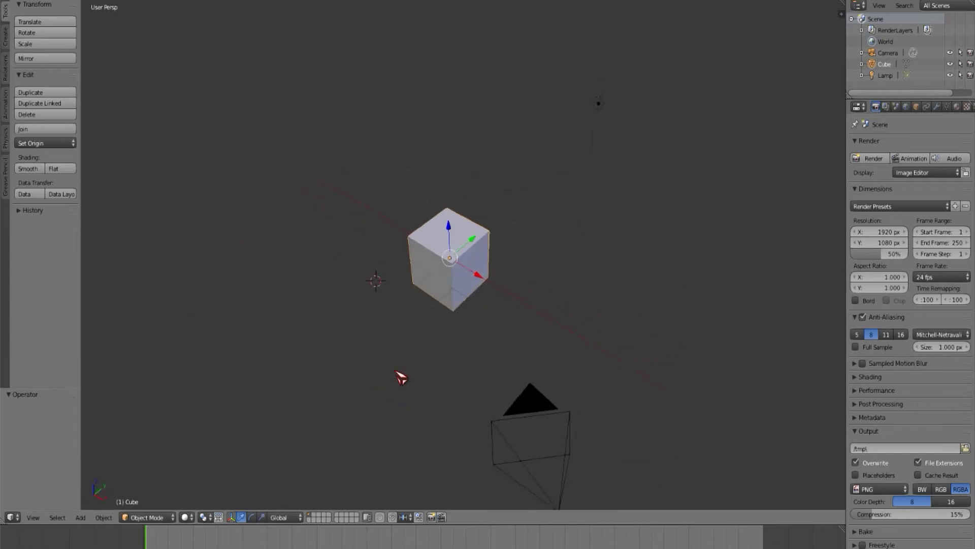
{"action": "middle_click_drag", "start_coordinate": [444, 407], "coordinate": [438, 377]}
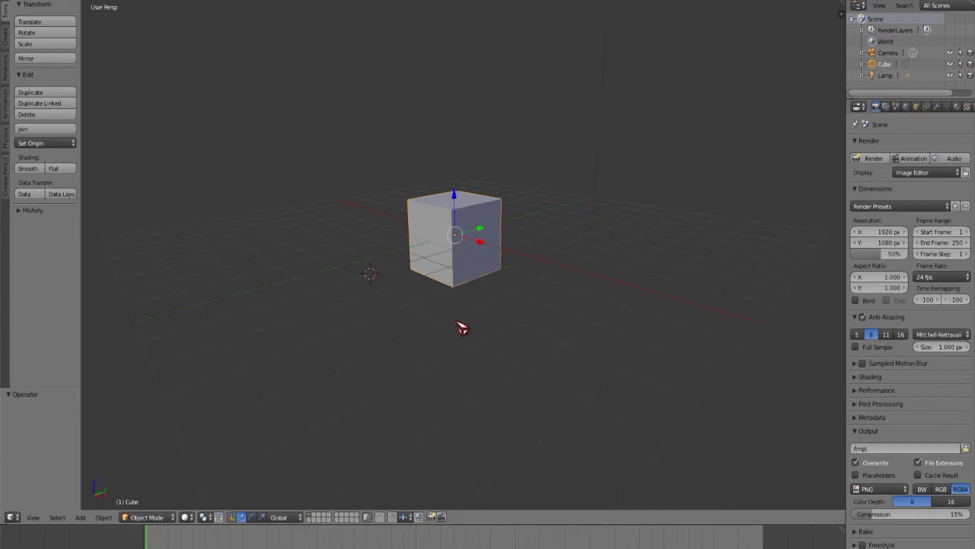
- Scale the cube to 0.383 along Z and 0.514 along X, then zoom in
{"action": "key", "text": "s"}
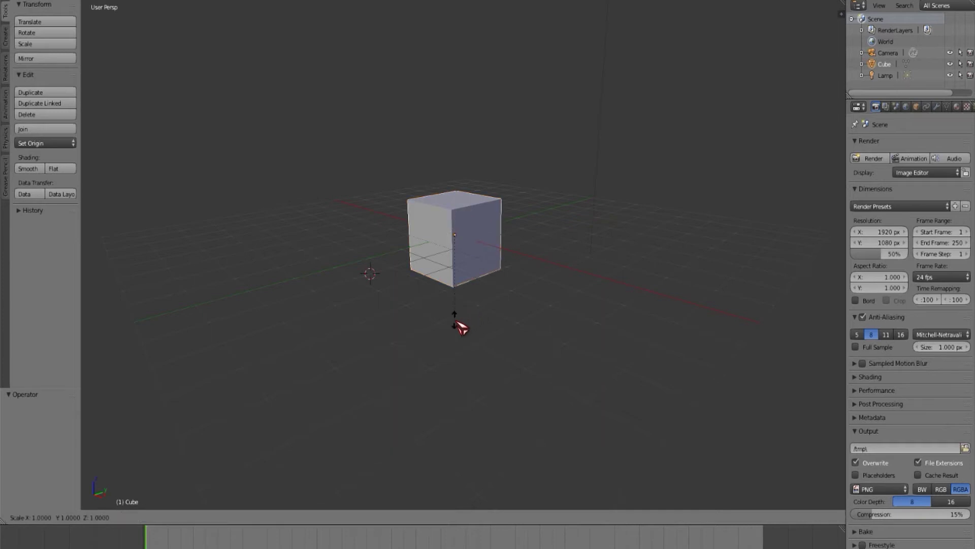
{"action": "key", "text": "z"}
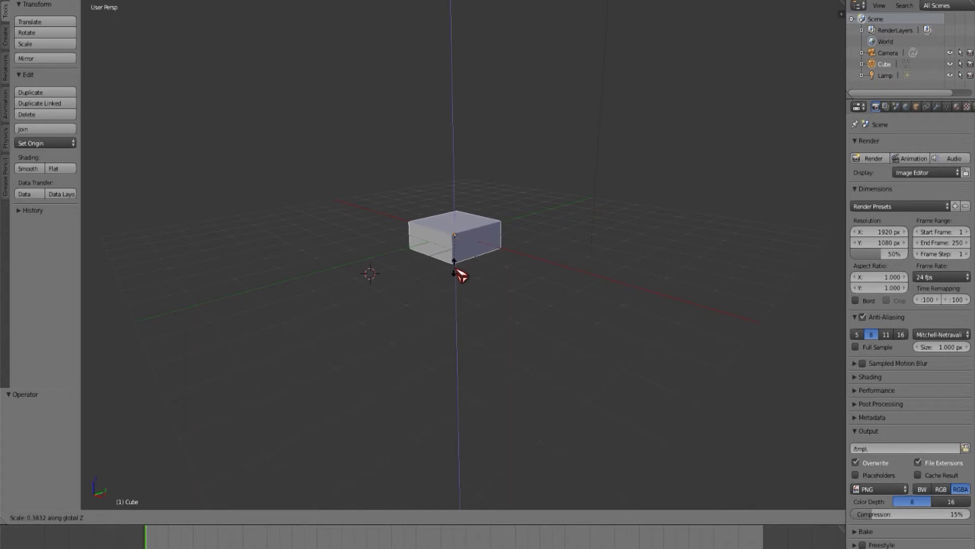
{"action": "left_click", "coordinate": [460, 275]}
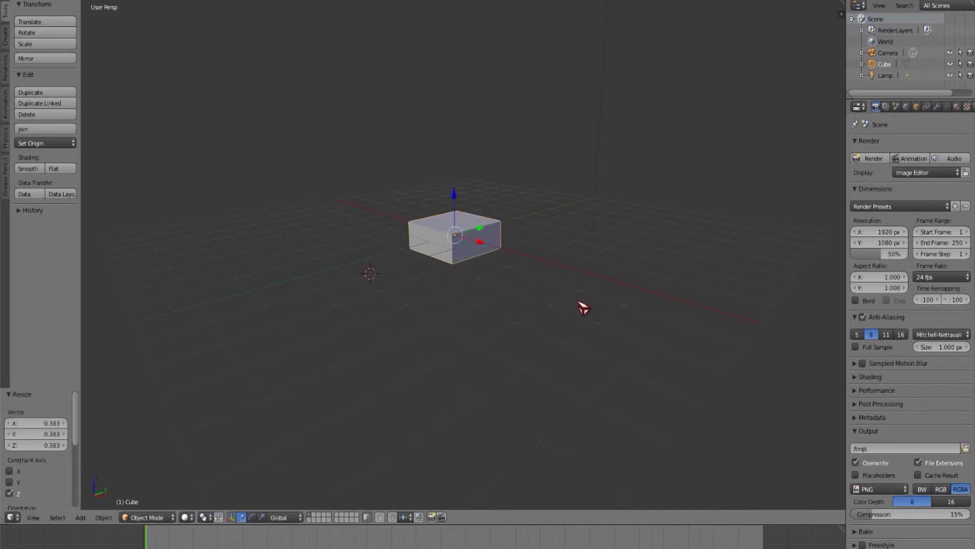
{"action": "key", "text": "s"}
{"action": "key", "text": "x"}
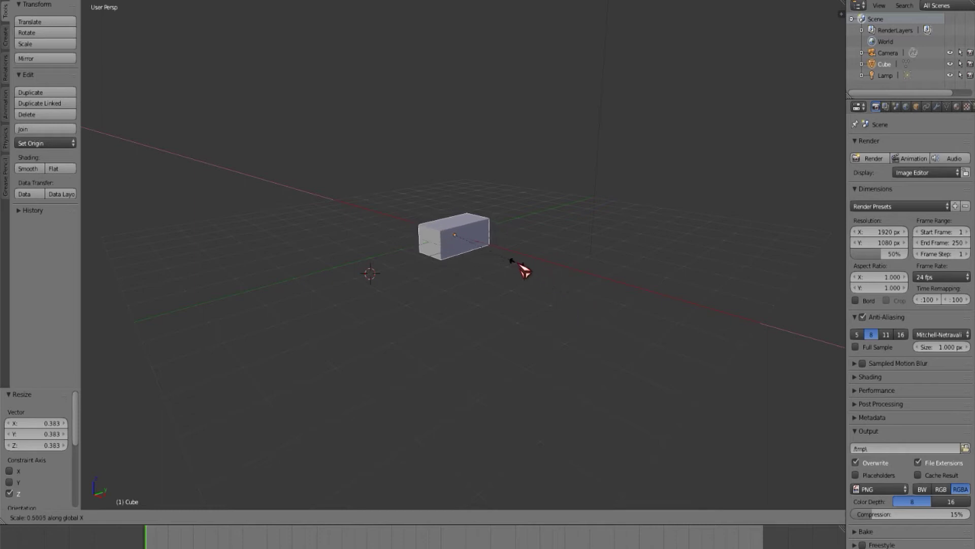
{"action": "left_click", "coordinate": [527, 273]}
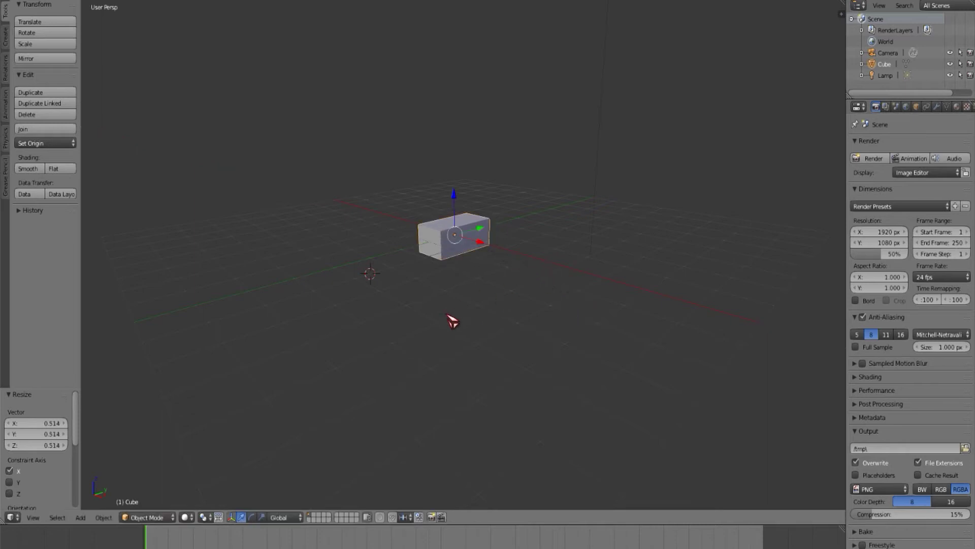
{"action": "scroll", "coordinate": [460, 325], "scroll_direction": "up", "scroll_amount": 2}
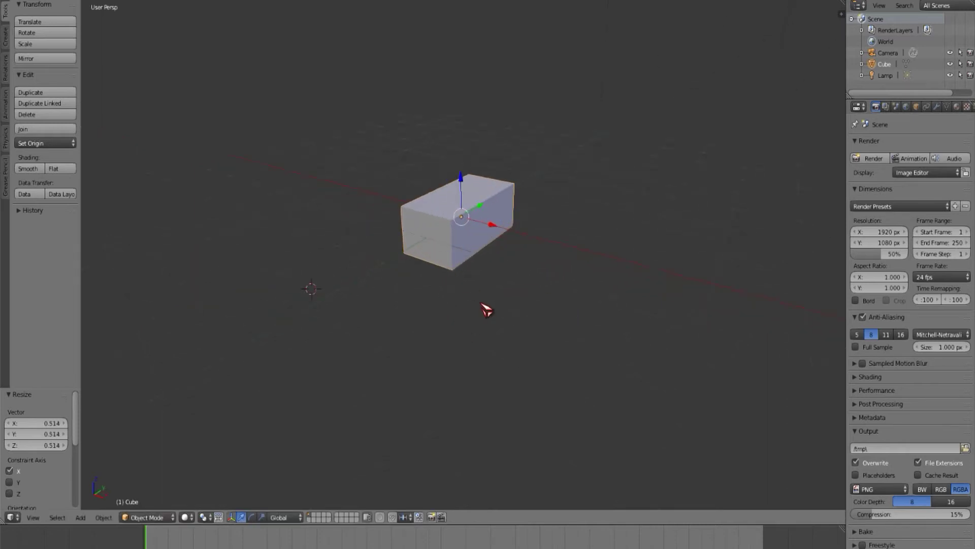
{"action": "scroll", "coordinate": [485, 308], "scroll_direction": "up", "scroll_amount": 1}
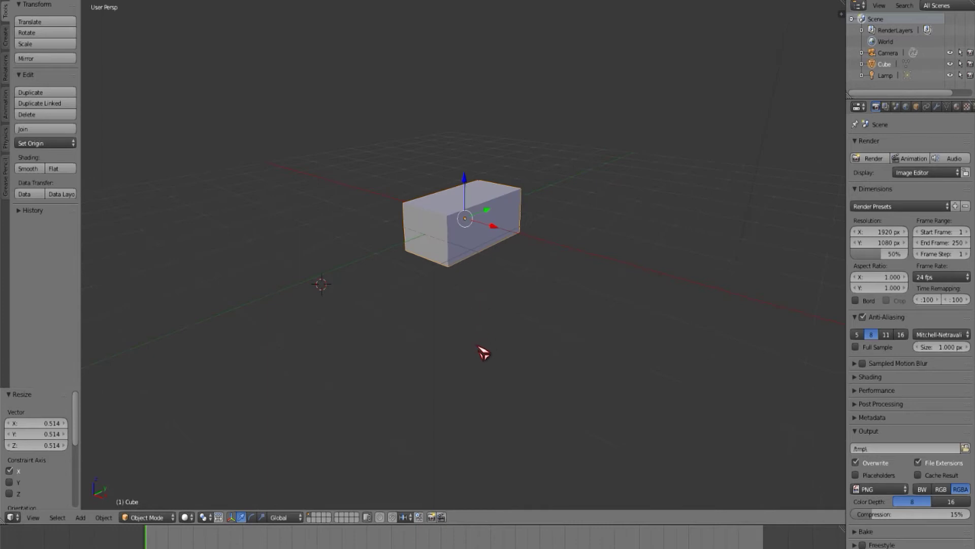
- Switch to orthographic projection and view the box from the right side, zoomed in
{"action": "key", "text": "KP_5"}
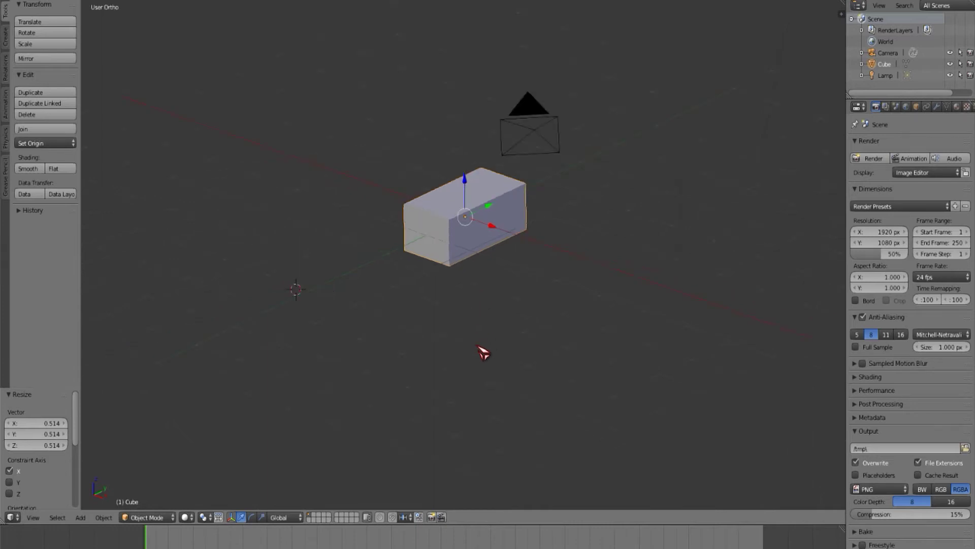
{"action": "middle_click_drag", "start_coordinate": [466, 364], "coordinate": [440, 355]}
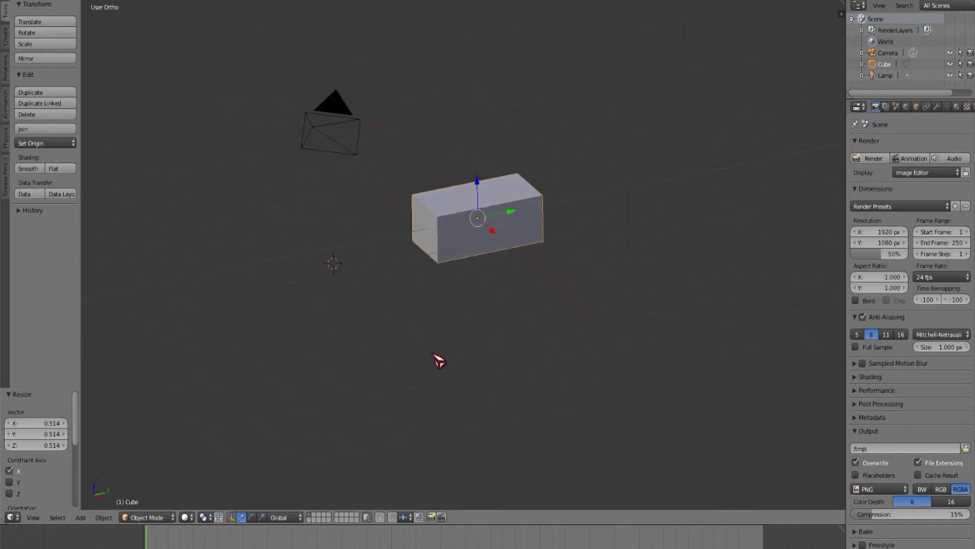
{"action": "key", "text": "KP_3"}
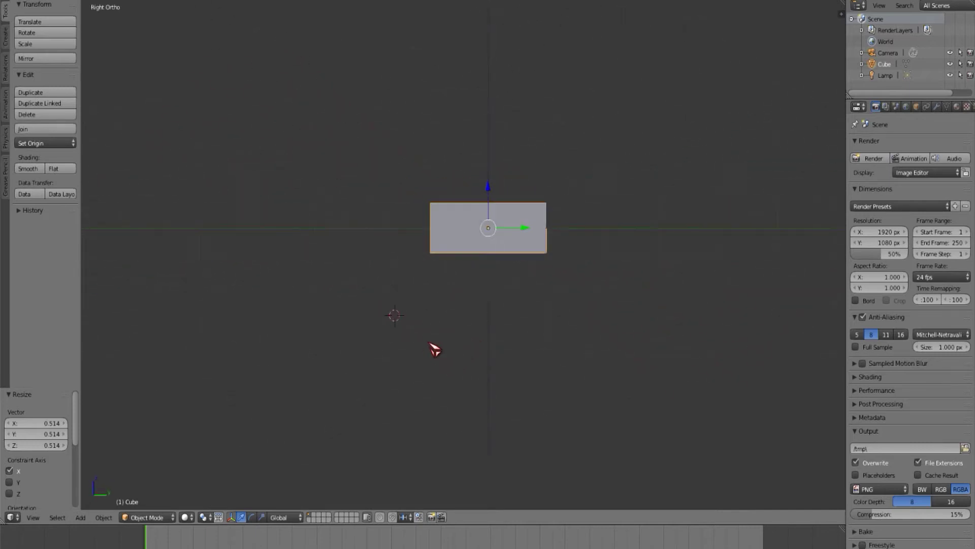
{"action": "scroll", "coordinate": [516, 235], "scroll_direction": "up", "scroll_amount": 1}
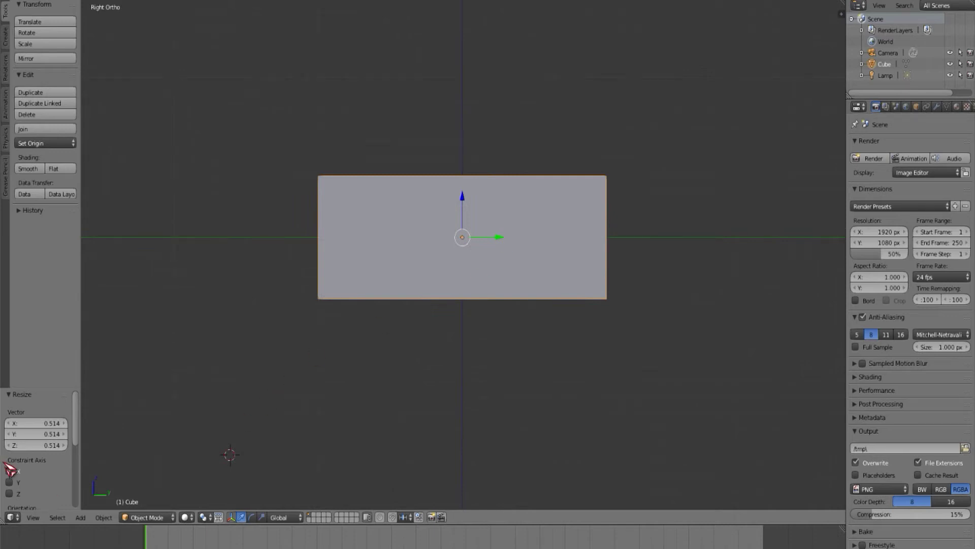
- Enter Edit Mode and add two horizontal loop cuts, splitting the box into three bands
{"action": "left_click", "coordinate": [161, 517]}
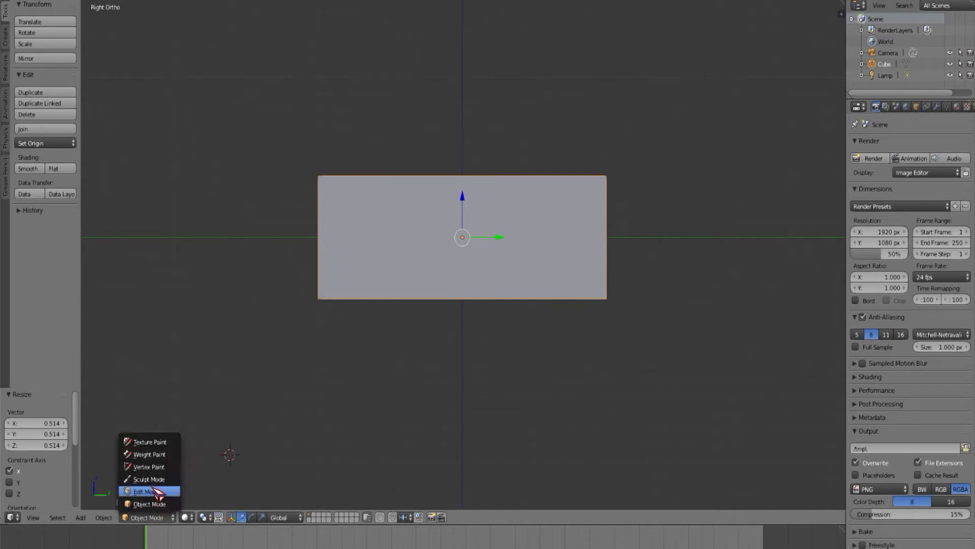
{"action": "left_click", "coordinate": [153, 491]}
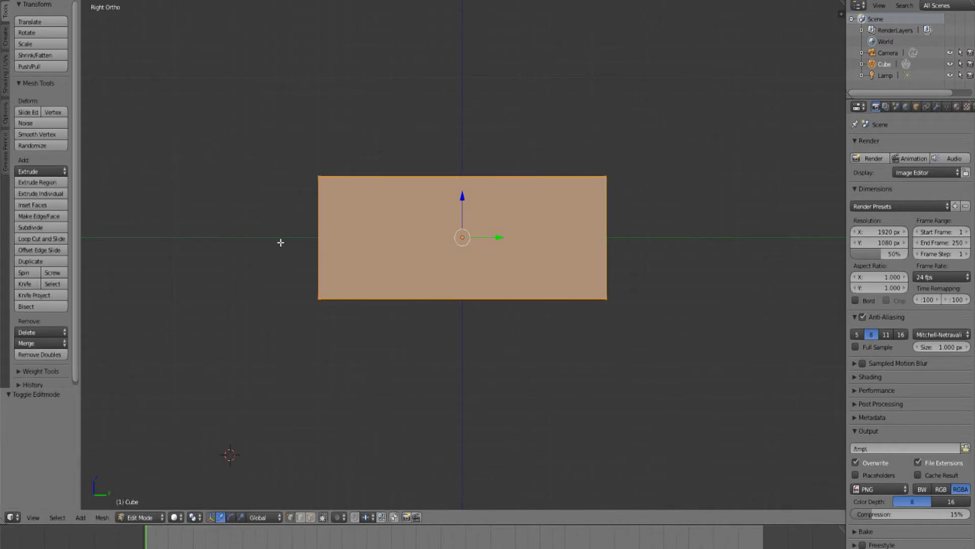
{"action": "key", "text": "ctrl+r"}
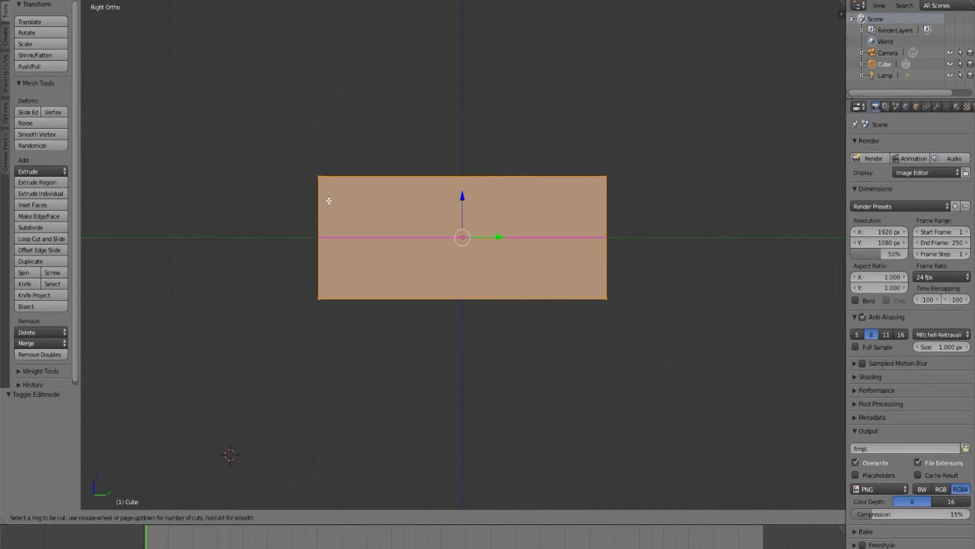
{"action": "scroll", "coordinate": [326, 229], "scroll_direction": "up", "scroll_amount": 1}
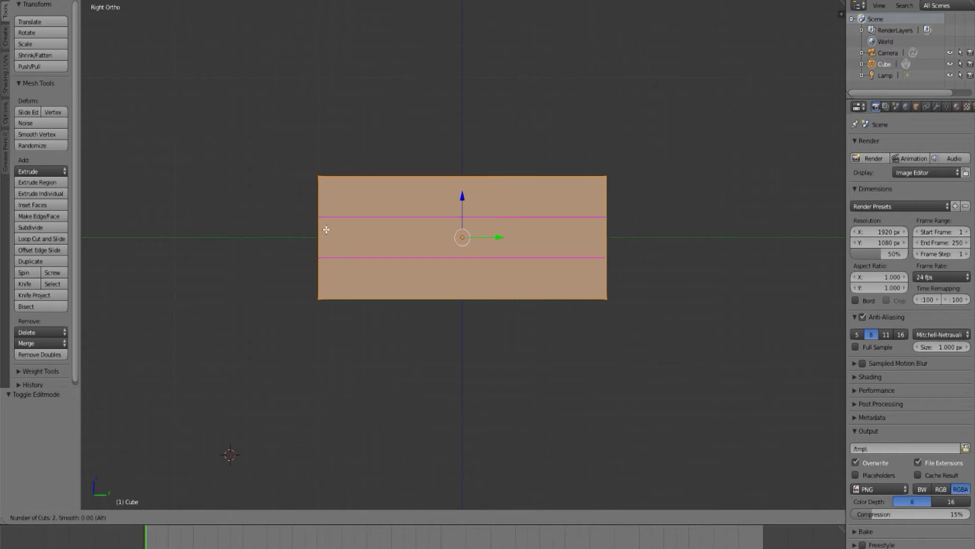
{"action": "left_click", "coordinate": [326, 230]}
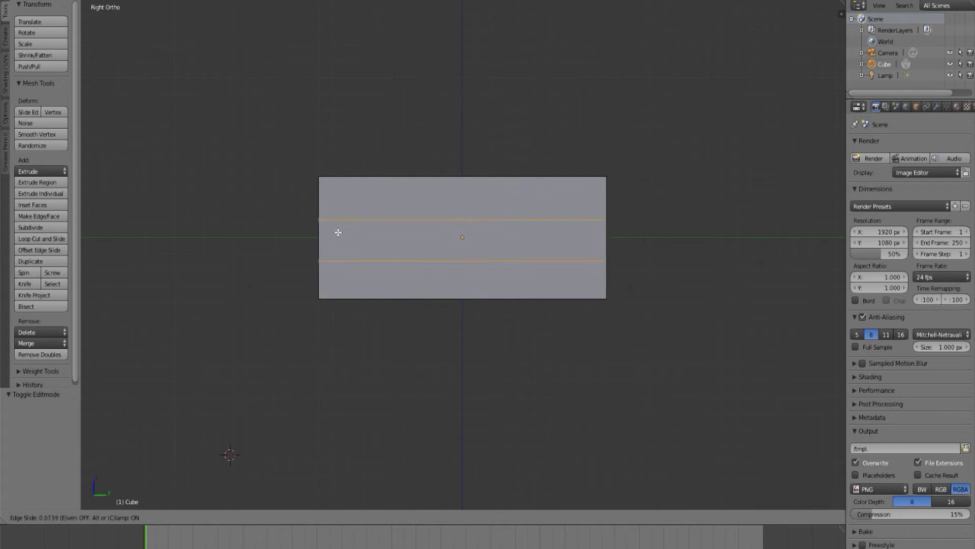
{"action": "left_click", "coordinate": [337, 232]}
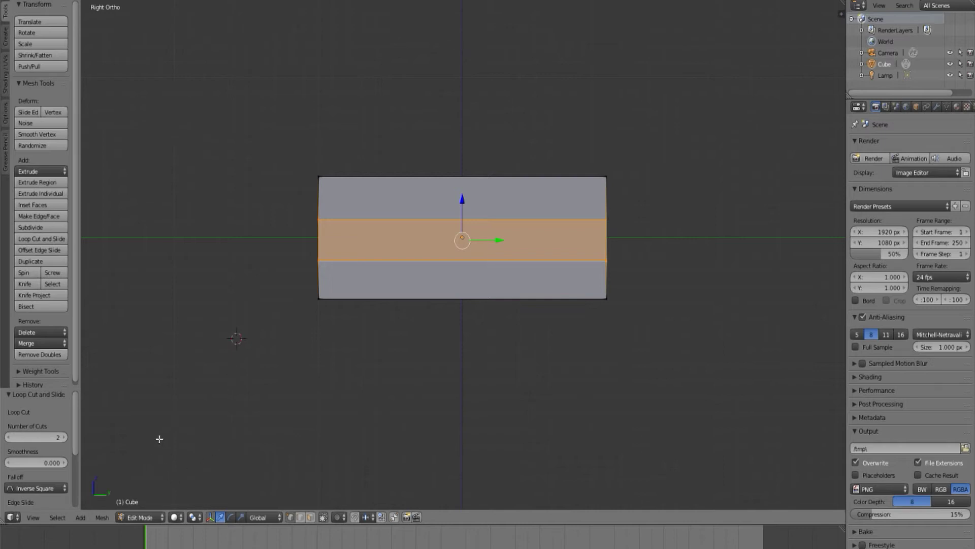
{"action": "left_click", "coordinate": [152, 518]}
- In wireframe shading, move the left-end bottom and middle vertices inward to slope the bow
{"action": "left_click", "coordinate": [174, 517]}
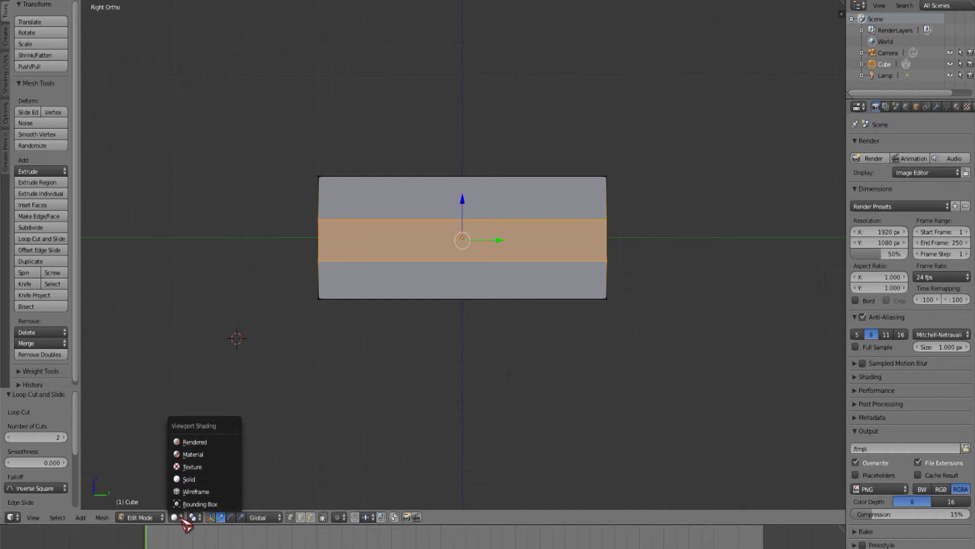
{"action": "left_click", "coordinate": [213, 491]}
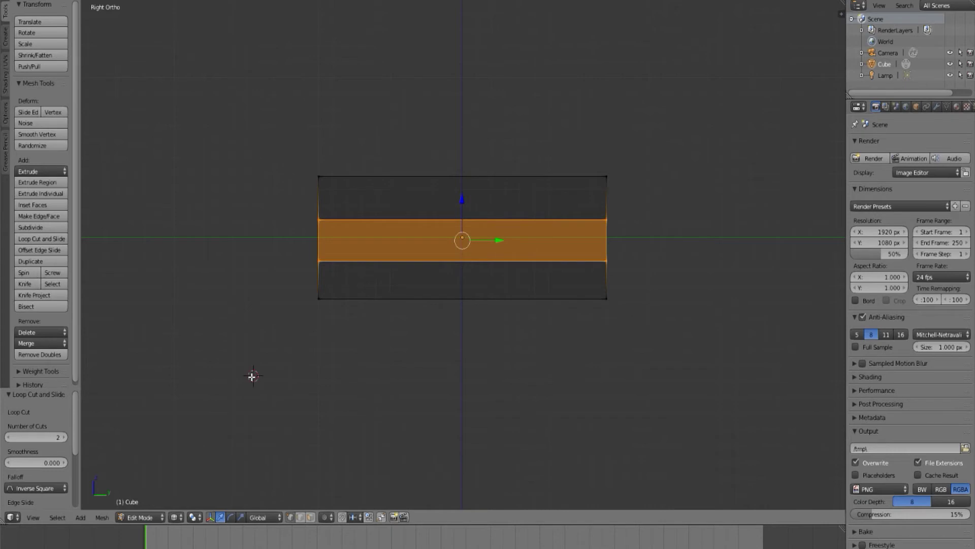
{"action": "key", "text": "a"}
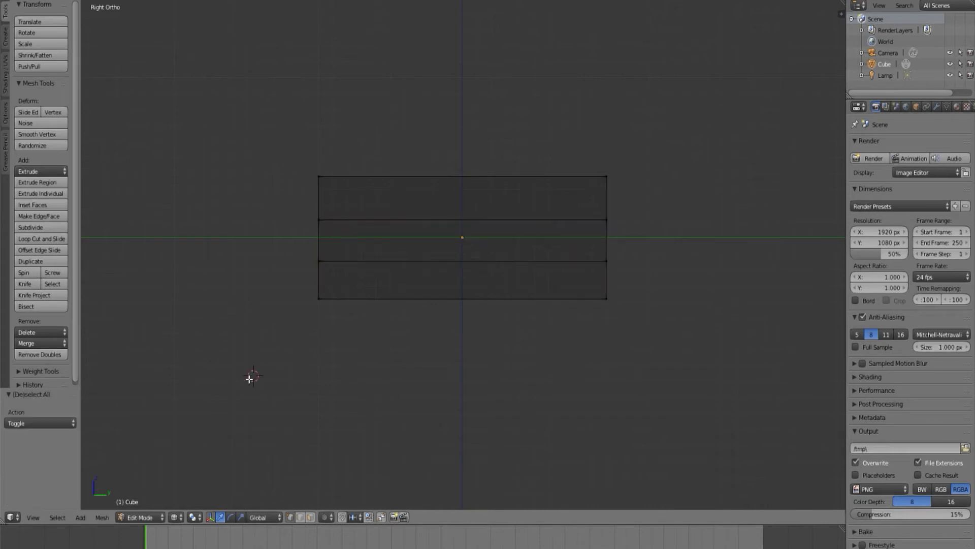
{"action": "key", "text": "b"}
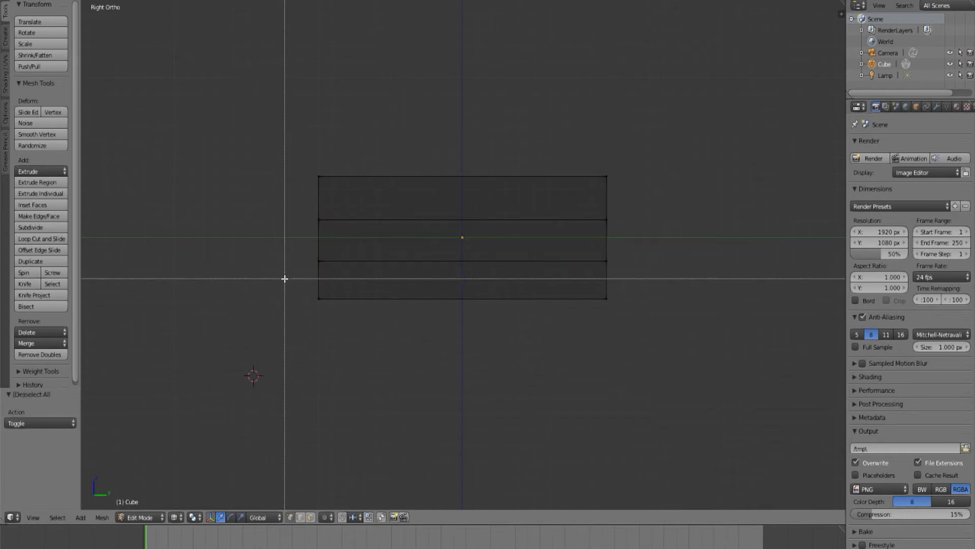
{"action": "left_click_drag", "start_coordinate": [285, 278], "coordinate": [432, 308]}
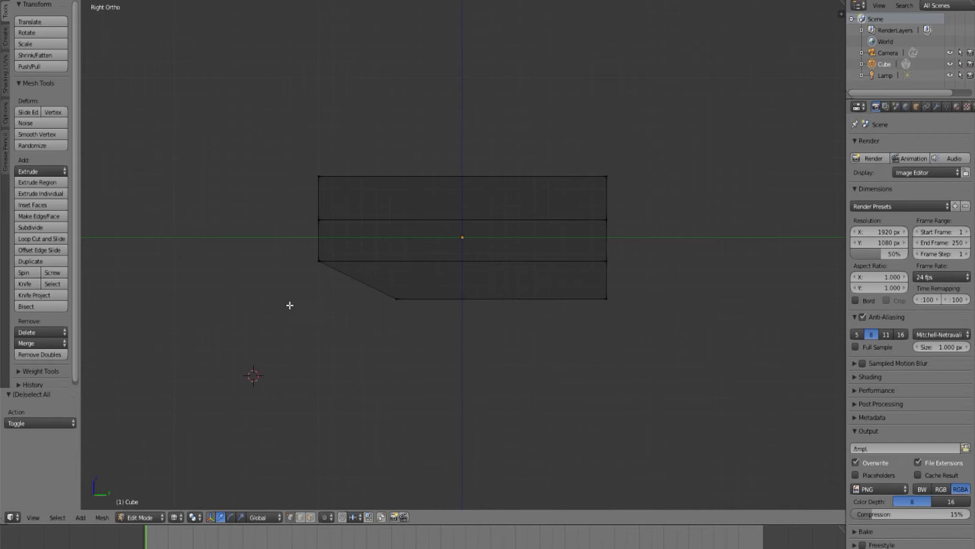
{"action": "right_click", "coordinate": [319, 260]}
{"action": "mouse_move", "coordinate": [350, 261]}
{"action": "left_mouse_down"}
{"action": "mouse_move", "coordinate": [381, 257]}
{"action": "mouse_move", "coordinate": [368, 263]}
{"action": "left_mouse_up"}
- From the front view, scale the hull's bottom edge to 0.3841 along X
{"action": "key", "text": "KP_1"}
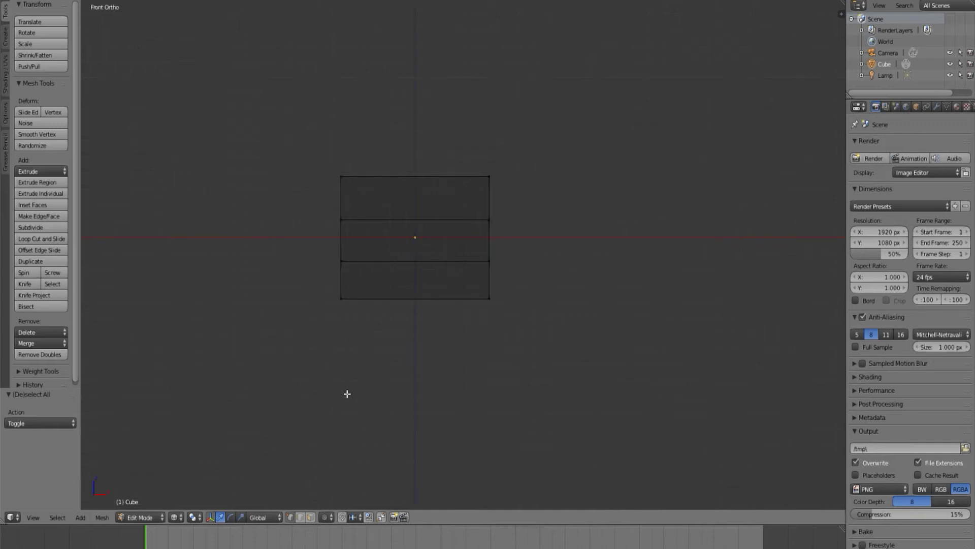
{"action": "key", "text": "b"}
{"action": "left_click_drag", "start_coordinate": [282, 283], "coordinate": [526, 336]}
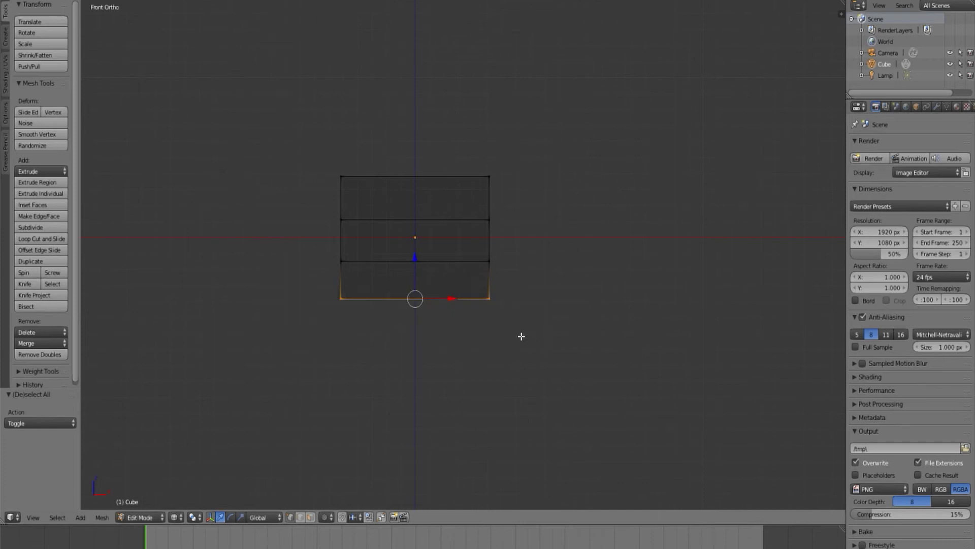
{"action": "key", "text": "s"}
{"action": "key", "text": "x"}
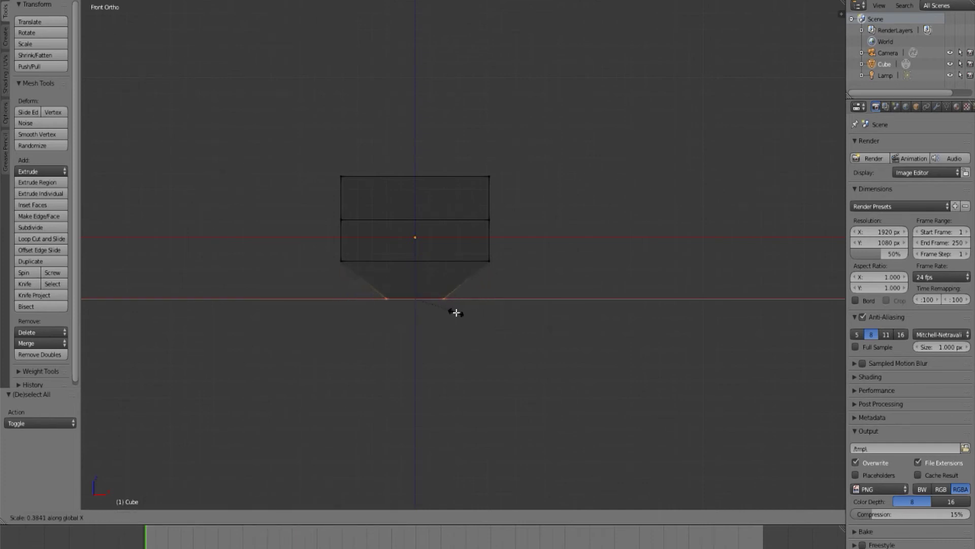
{"action": "left_click", "coordinate": [442, 309]}
- Select the middle edge loop and scale it down to taper the cross-section
{"action": "key", "text": "a"}
{"action": "key", "text": "b"}
{"action": "left_click_drag", "start_coordinate": [316, 249], "coordinate": [503, 274]}
{"action": "key", "text": "s"}
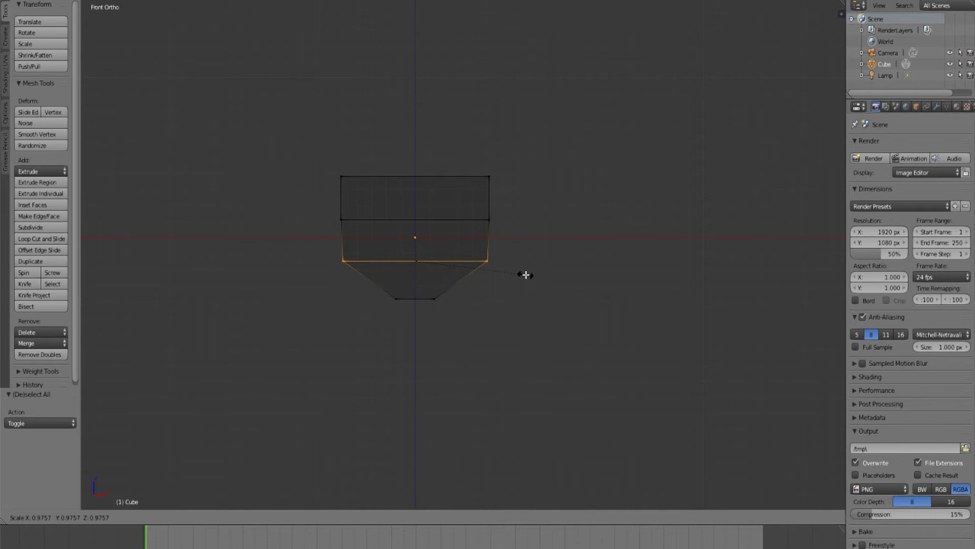
{"action": "left_click", "coordinate": [515, 276]}
{"action": "key", "text": "a"}
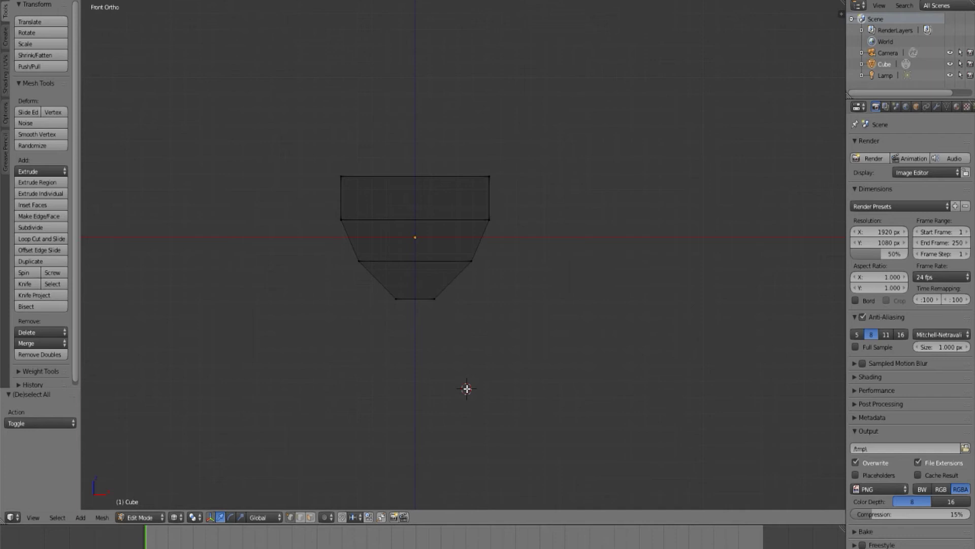
- In perspective solid view, add a new cross edge loop to the hull
{"action": "key", "text": "KP_5"}
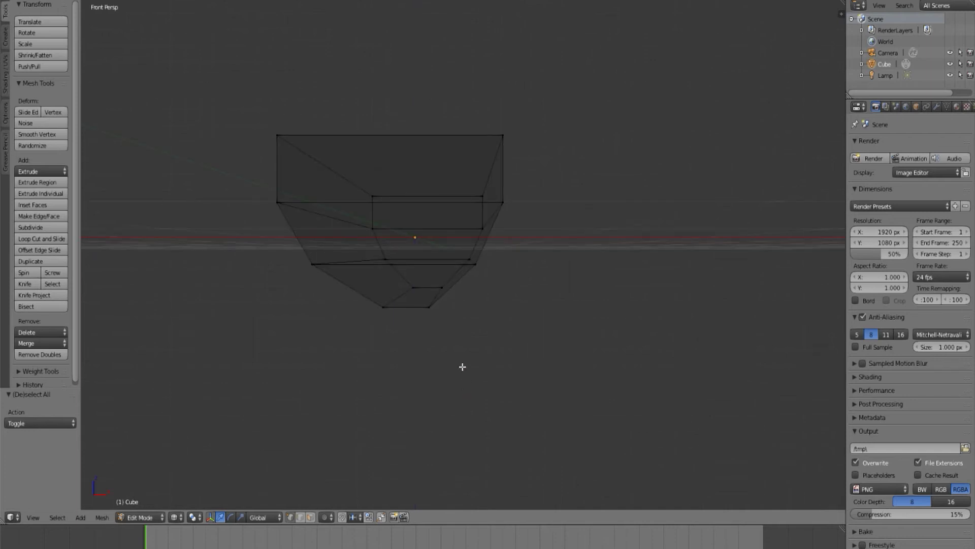
{"action": "mouse_move", "coordinate": [462, 366]}
{"action": "middle_mouse_down"}
{"action": "mouse_move", "coordinate": [452, 374]}
{"action": "mouse_move", "coordinate": [529, 368]}
{"action": "mouse_move", "coordinate": [446, 355]}
{"action": "mouse_move", "coordinate": [558, 392]}
{"action": "mouse_move", "coordinate": [468, 381]}
{"action": "mouse_move", "coordinate": [584, 365]}
{"action": "mouse_move", "coordinate": [616, 372]}
{"action": "mouse_move", "coordinate": [559, 401]}
{"action": "middle_mouse_up"}
{"action": "key", "text": "z"}
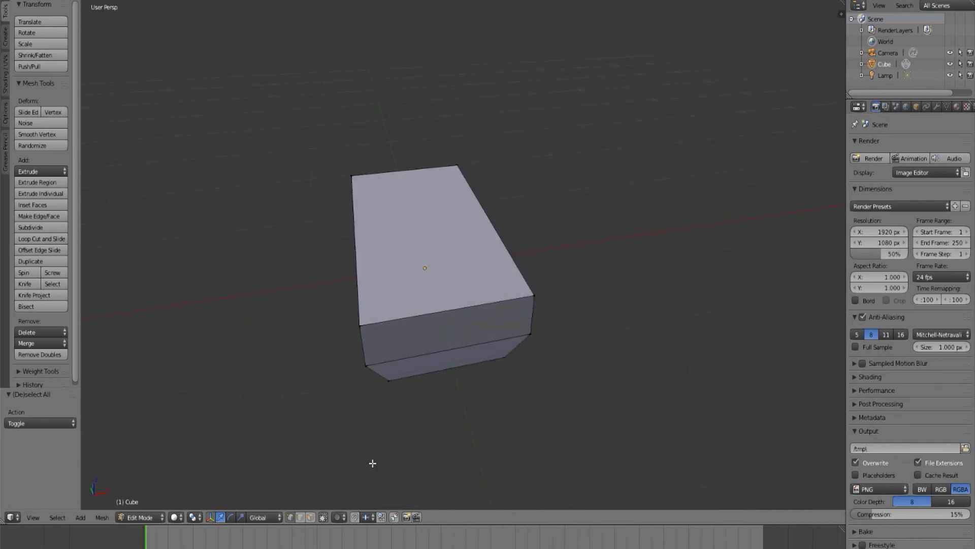
{"action": "middle_click_drag", "start_coordinate": [372, 462], "coordinate": [437, 451]}
{"action": "key", "text": "ctrl+r"}
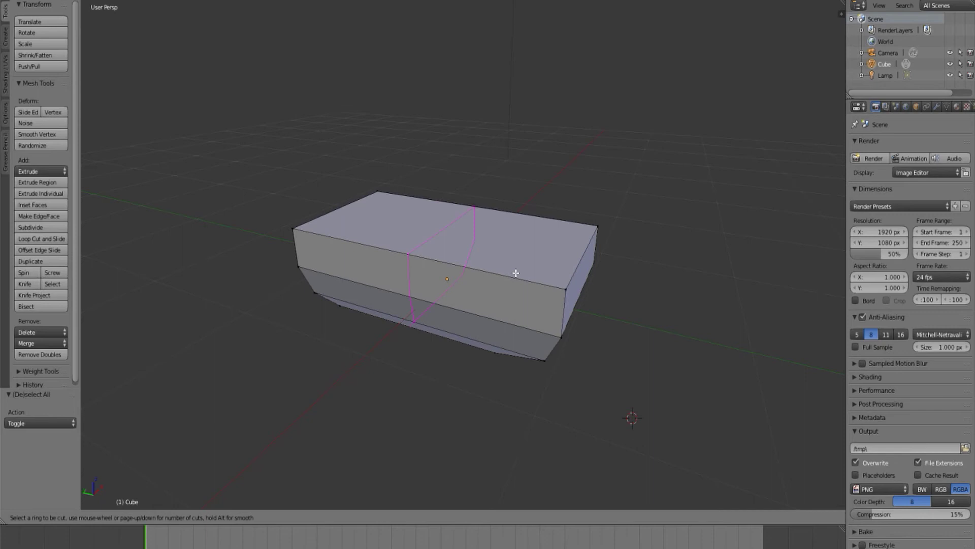
{"action": "left_click", "coordinate": [516, 273]}
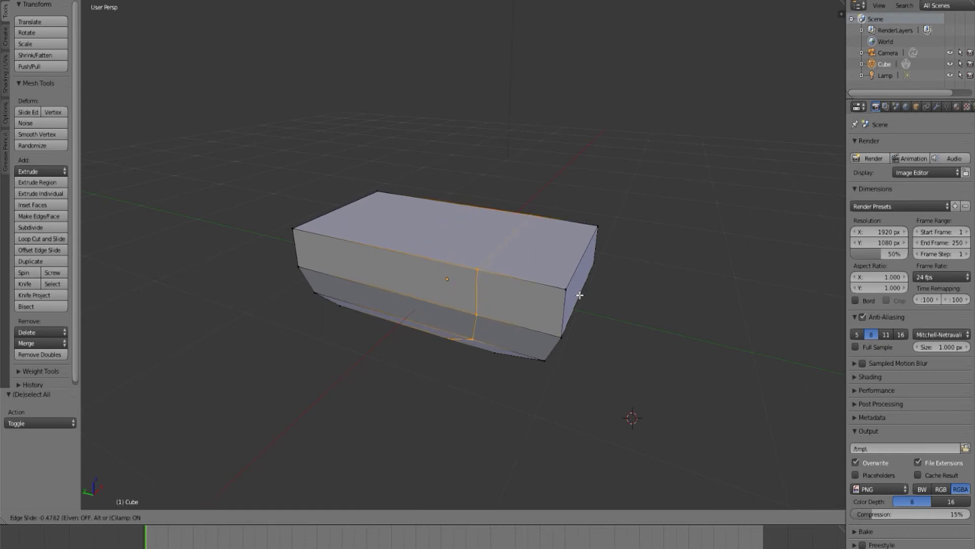
{"action": "left_click", "coordinate": [579, 295]}
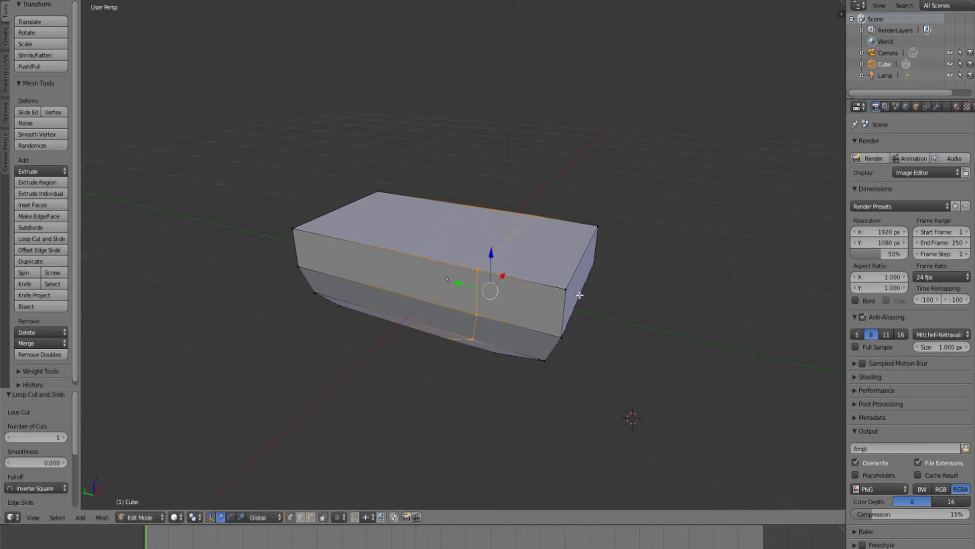
- Select the front-end vertices in wireframe and scale them narrower (0.411) to pinch the nose
{"action": "middle_click_drag", "start_coordinate": [675, 353], "coordinate": [340, 359]}
{"action": "key", "text": "z"}
{"action": "key", "text": "a"}
{"action": "key", "text": "b"}
{"action": "key", "text": "Escape"}
{"action": "left_click_drag", "start_coordinate": [338, 343], "coordinate": [612, 432]}
{"action": "key", "text": "b"}
{"action": "left_click_drag", "start_coordinate": [498, 318], "coordinate": [590, 418]}
{"action": "middle_click_drag", "start_coordinate": [544, 401], "coordinate": [646, 331]}
{"action": "key", "text": "s"}
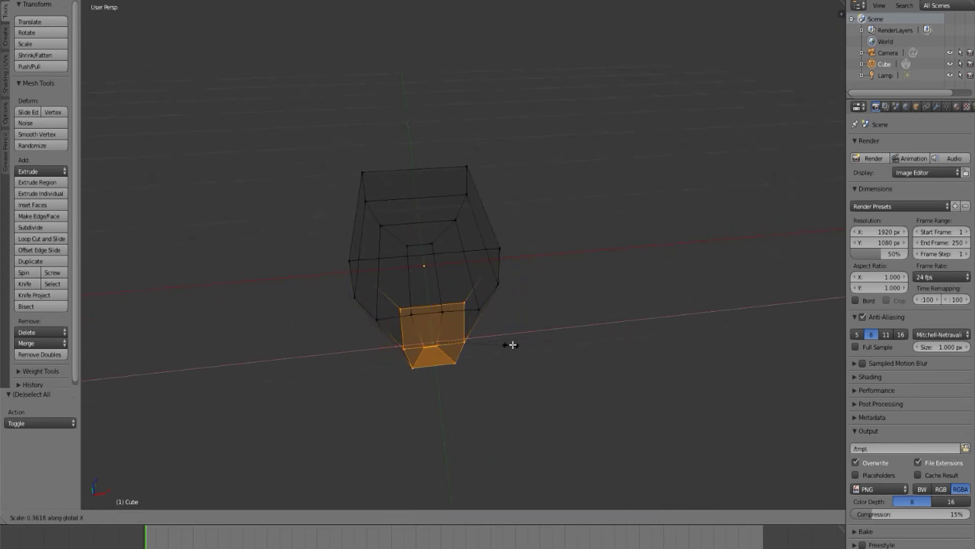
{"action": "left_click", "coordinate": [521, 344]}
- Return to solid shading and add two more cross edge loops to the hull
{"action": "middle_click_drag", "start_coordinate": [515, 391], "coordinate": [399, 302]}
{"action": "key", "text": "z"}
{"action": "key", "text": "a"}
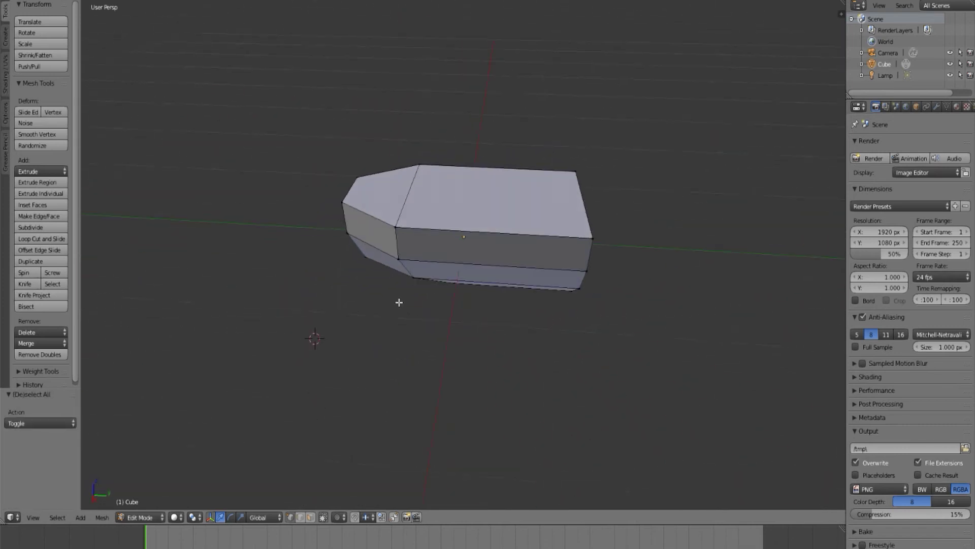
{"action": "key", "text": "ctrl+r"}
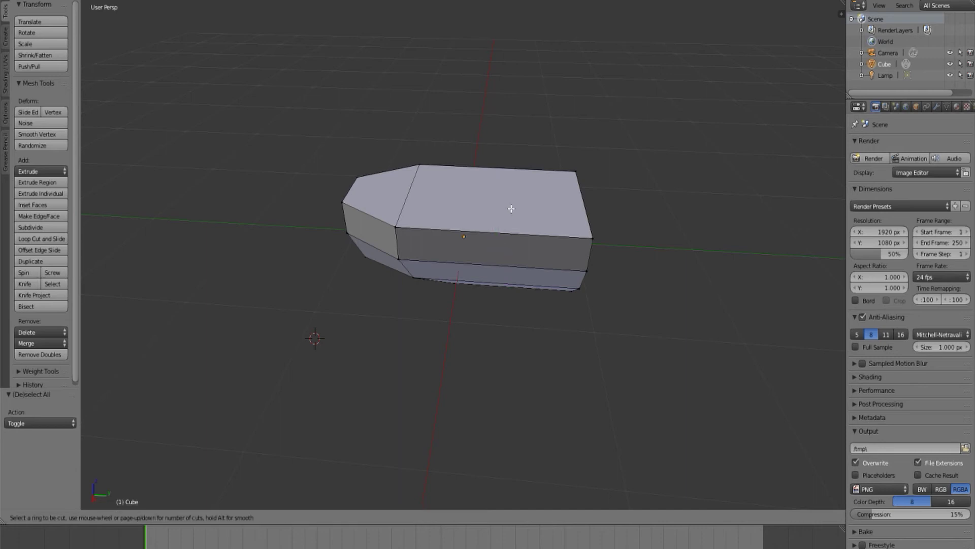
{"action": "left_click", "coordinate": [505, 220]}
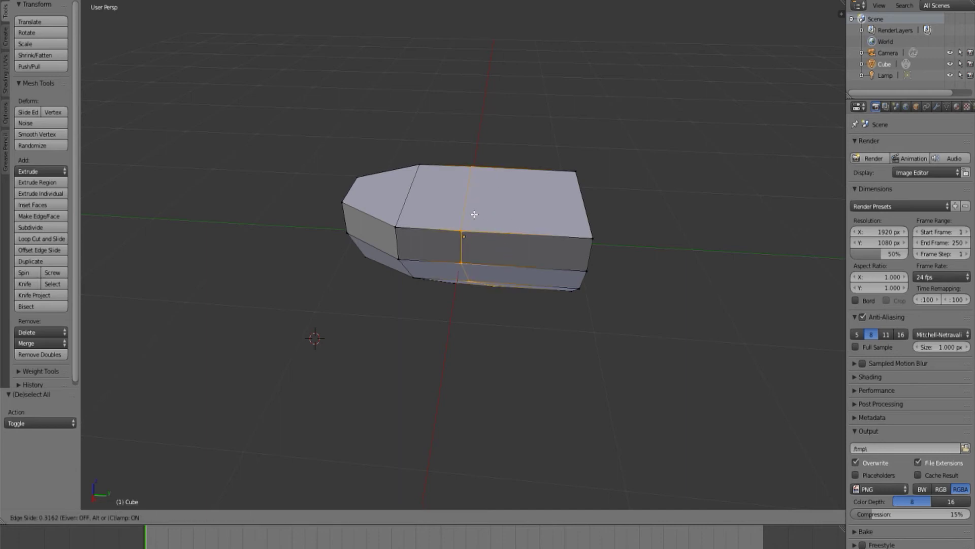
{"action": "left_click", "coordinate": [474, 214]}
{"action": "key", "text": "ctrl+r"}
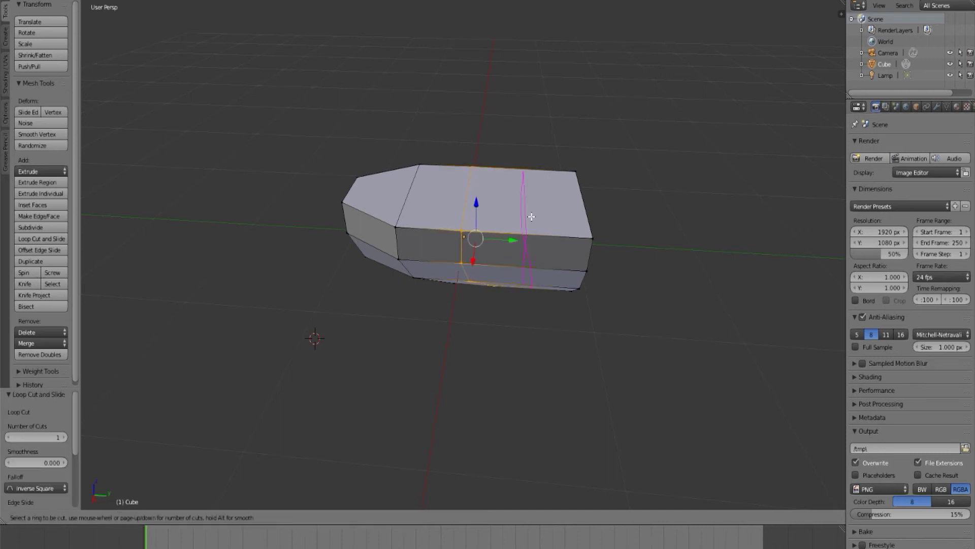
{"action": "left_click", "coordinate": [577, 221]}
{"action": "key", "text": "a"}
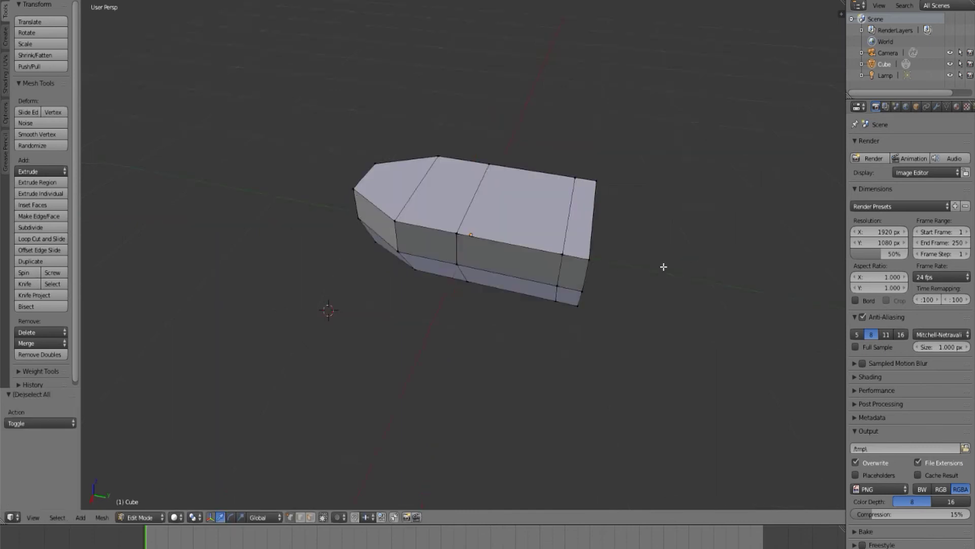
- Cut three lengthwise edge loops along the hull
{"action": "middle_click_drag", "start_coordinate": [664, 266], "coordinate": [519, 327]}
{"action": "key", "text": "ctrl+r"}
{"action": "scroll", "coordinate": [519, 327], "scroll_direction": "up", "scroll_amount": 2}
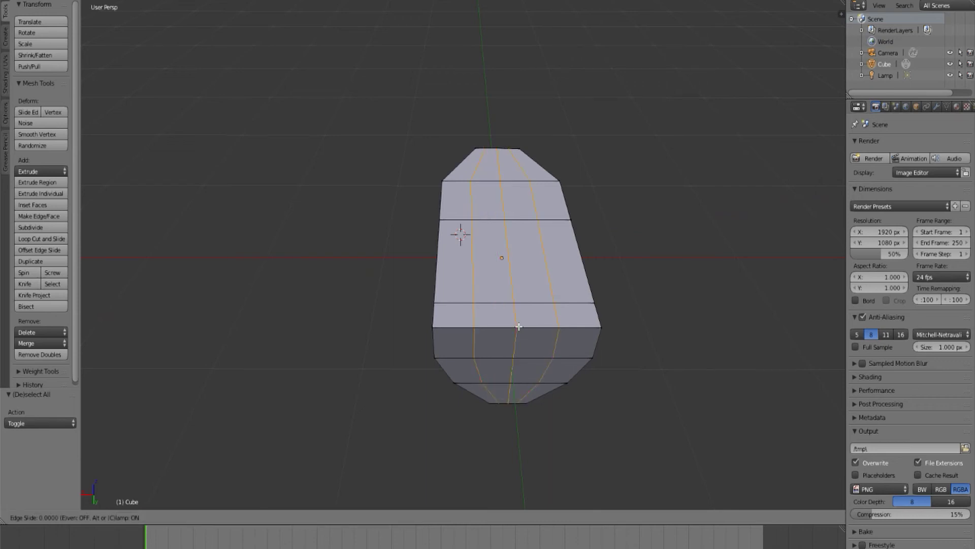
{"action": "left_click", "coordinate": [519, 327]}
{"action": "key", "text": "a"}
{"action": "middle_click_drag", "start_coordinate": [355, 406], "coordinate": [325, 525]}
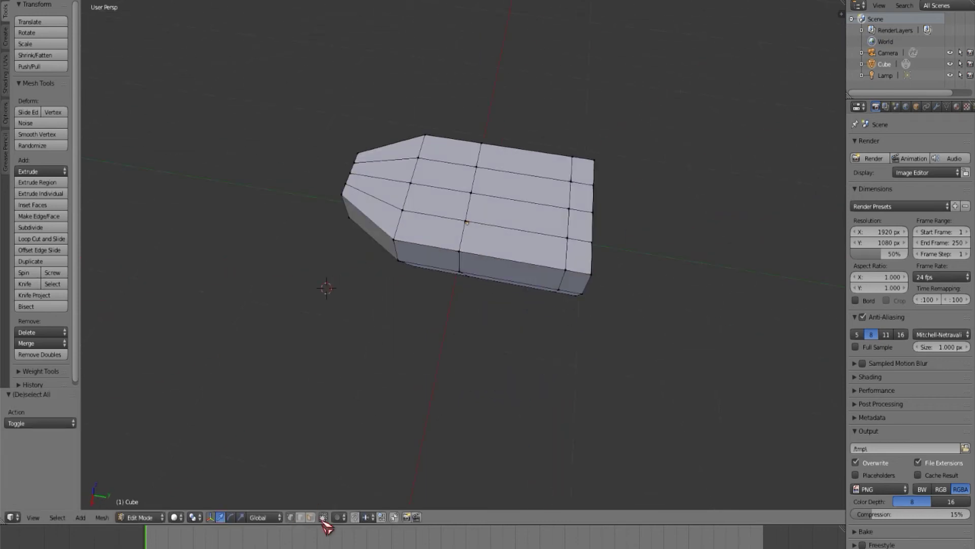
- In face select mode, extrude a deck face upward into a cabin block
{"action": "left_click", "coordinate": [311, 517]}
{"action": "left_click", "coordinate": [59, 184]}
{"action": "left_click", "coordinate": [98, 153]}
{"action": "key", "text": "a"}
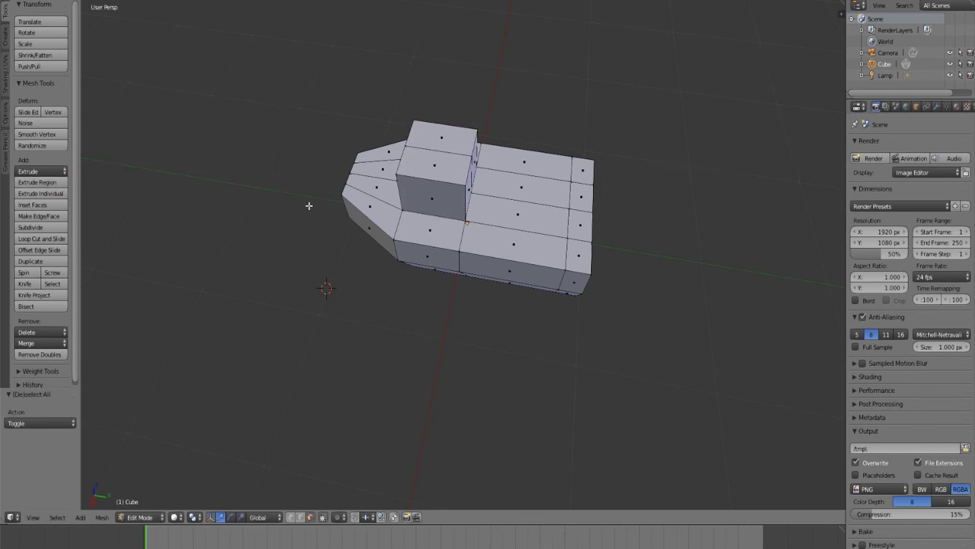
- Extrude the rear deck faces downward to recess them into the hull
{"action": "left_click", "coordinate": [62, 187]}
{"action": "left_click", "coordinate": [294, 226]}
{"action": "key", "text": "a"}
{"action": "middle_click_drag", "start_coordinate": [359, 265], "coordinate": [246, 238]}
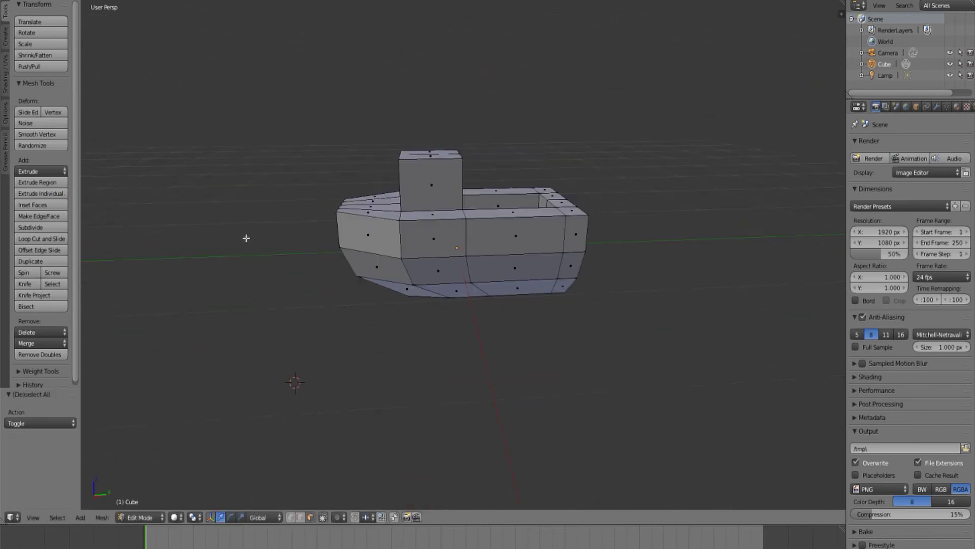
- Export the boat as an FBX file through File > Export > FBX (.fbx)
{"action": "left_click", "coordinate": [37, 5]}
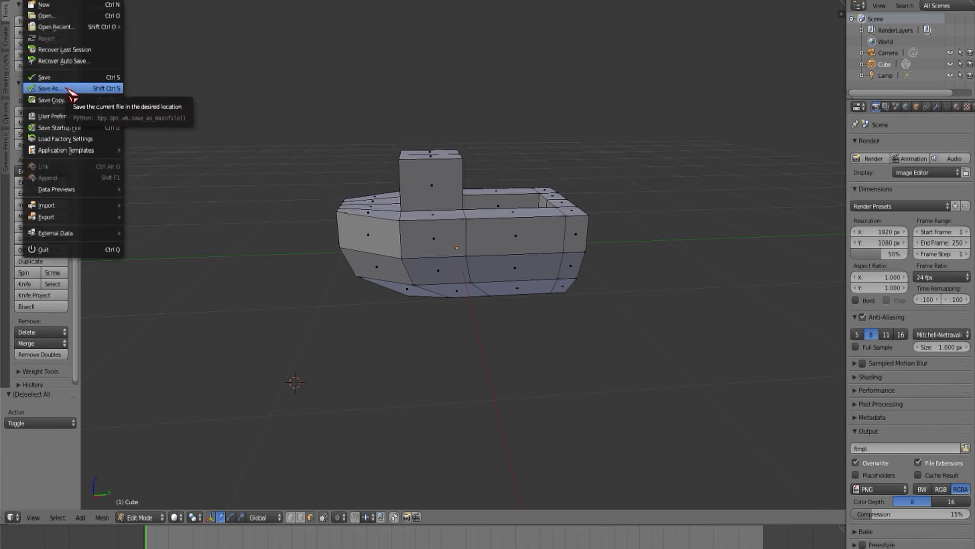
{"action": "mouse_move", "coordinate": [91, 218]}
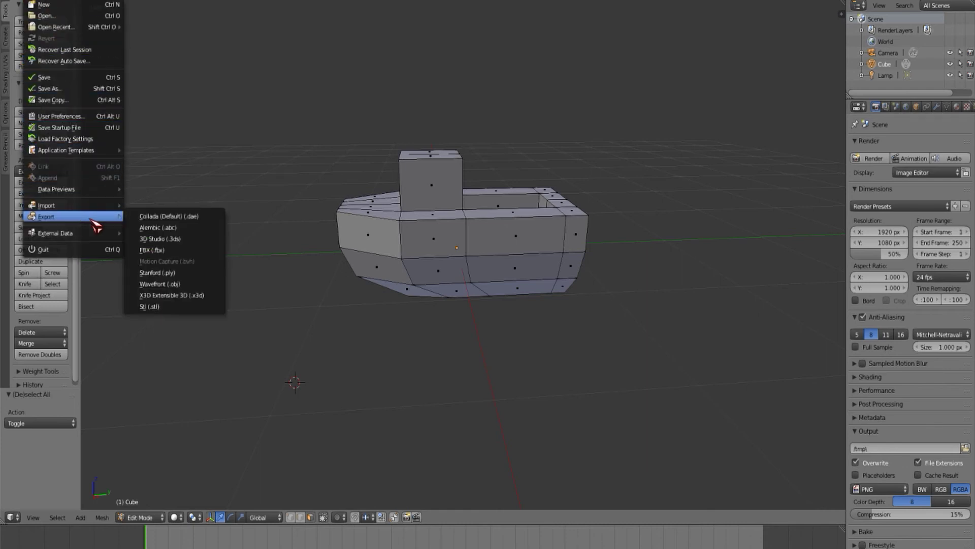
{"action": "left_click", "coordinate": [176, 251]}
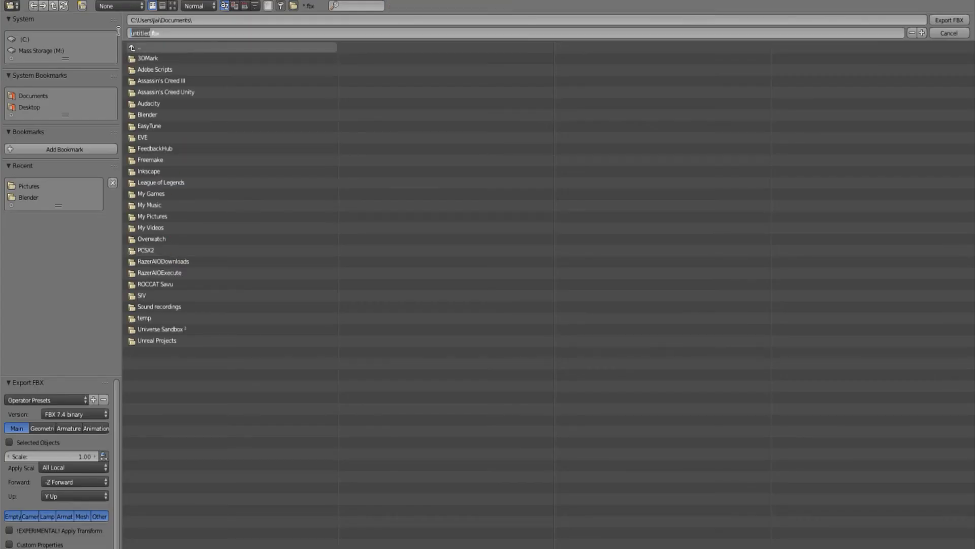
{"action": "left_click", "coordinate": [953, 22]}
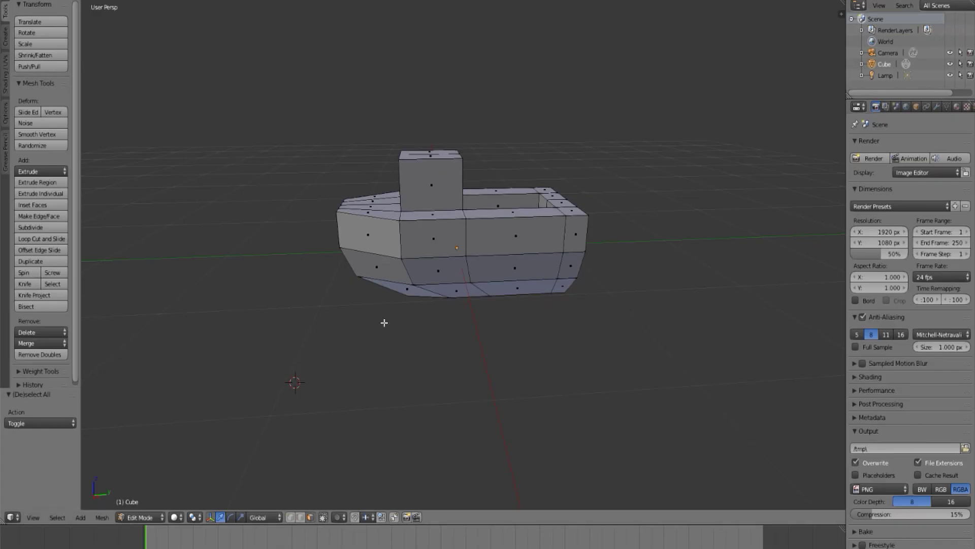
{"action": "middle_click_drag", "start_coordinate": [383, 318], "coordinate": [474, 324]}
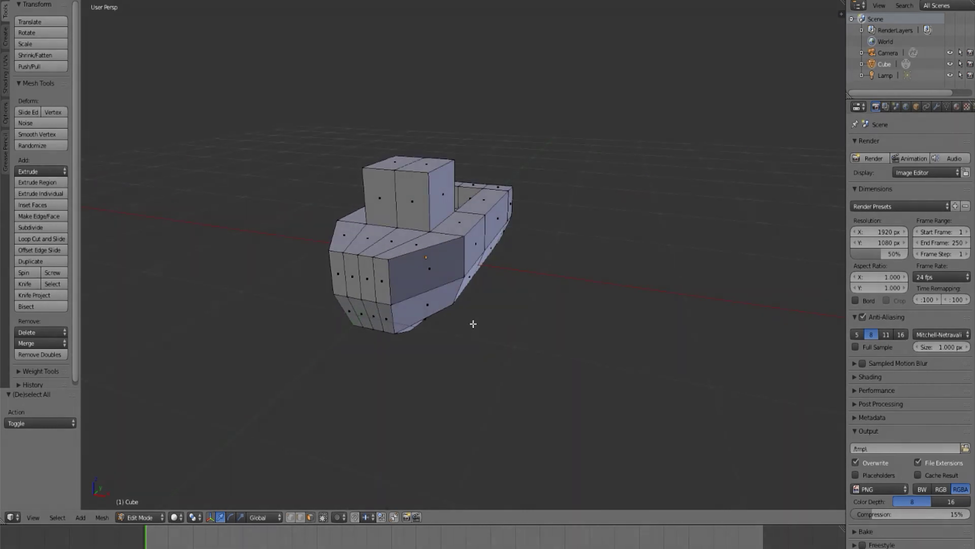